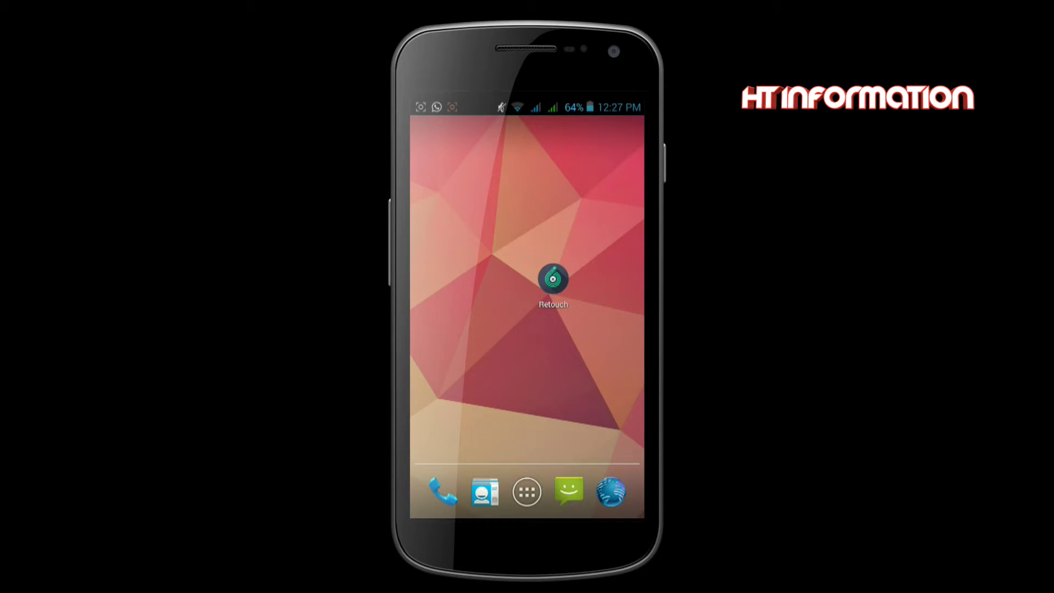
Launch Google Play Store from the app drawer and activate its search box.
click(567, 270)
drag(567, 270, 554, 277)
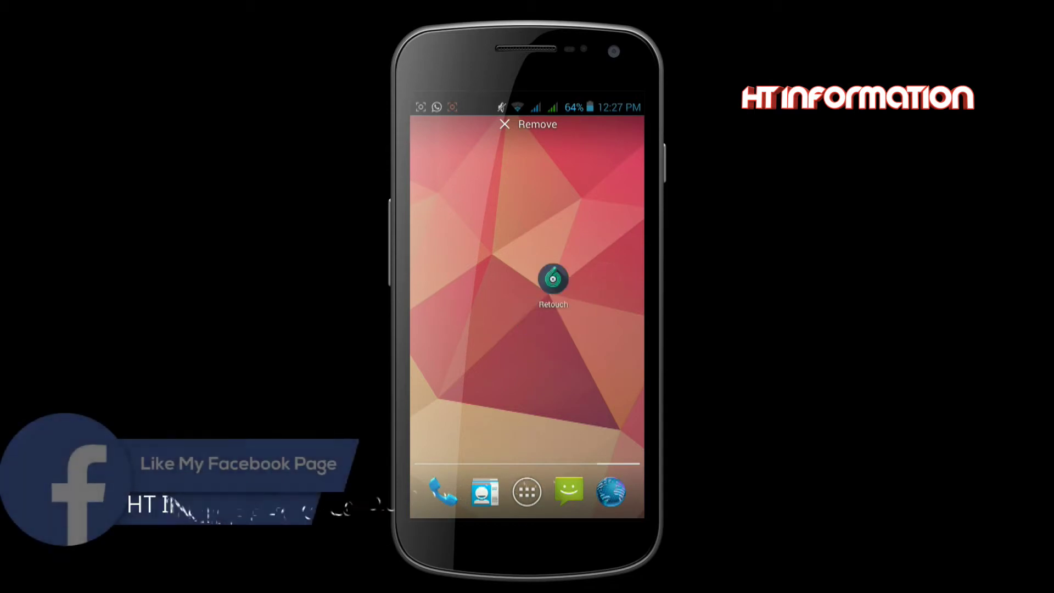
drag(595, 312, 595, 220)
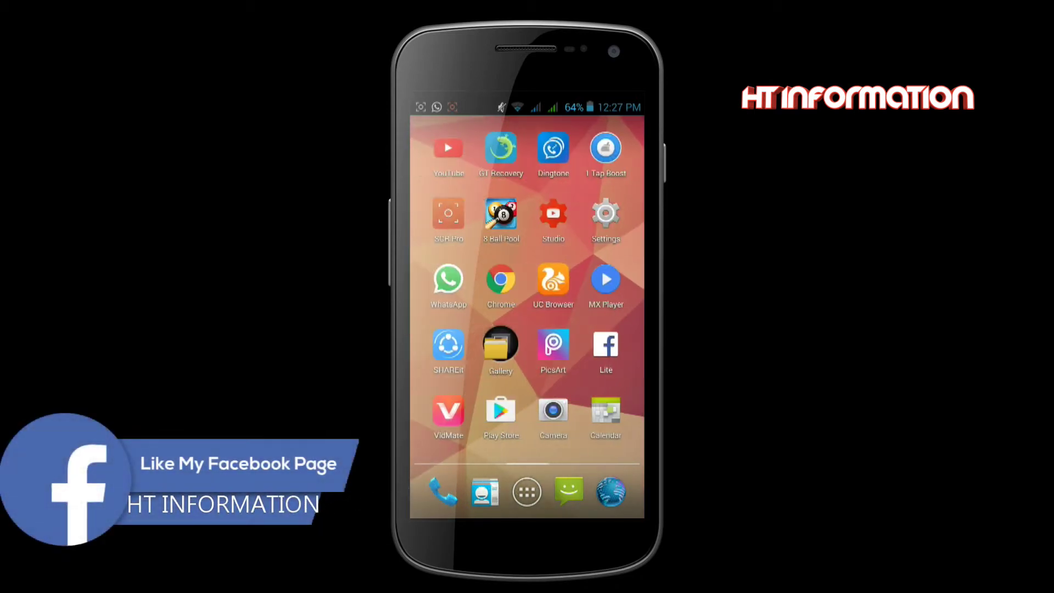
click(500, 439)
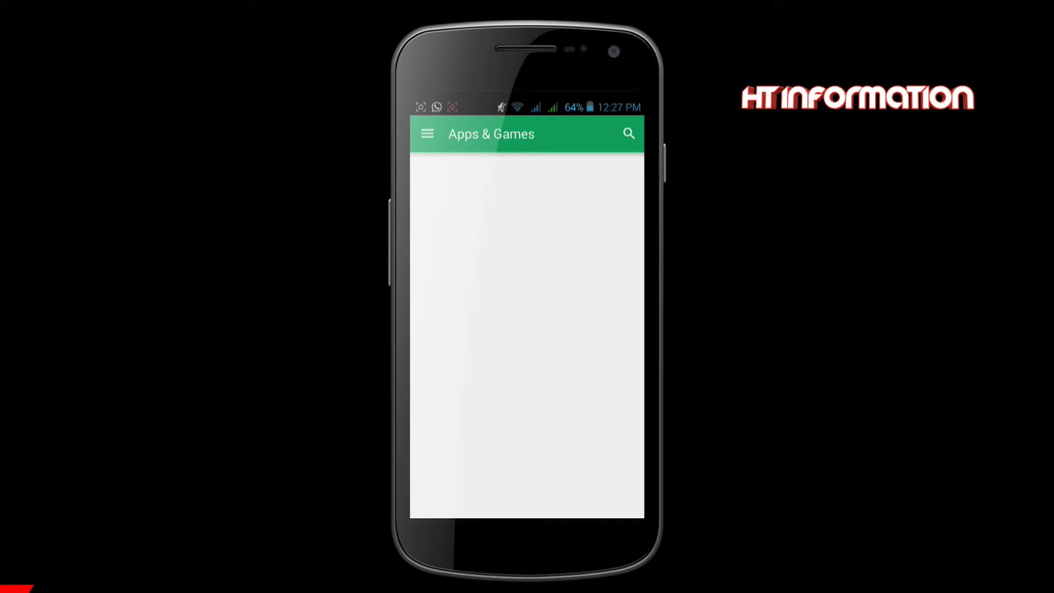
click(629, 134)
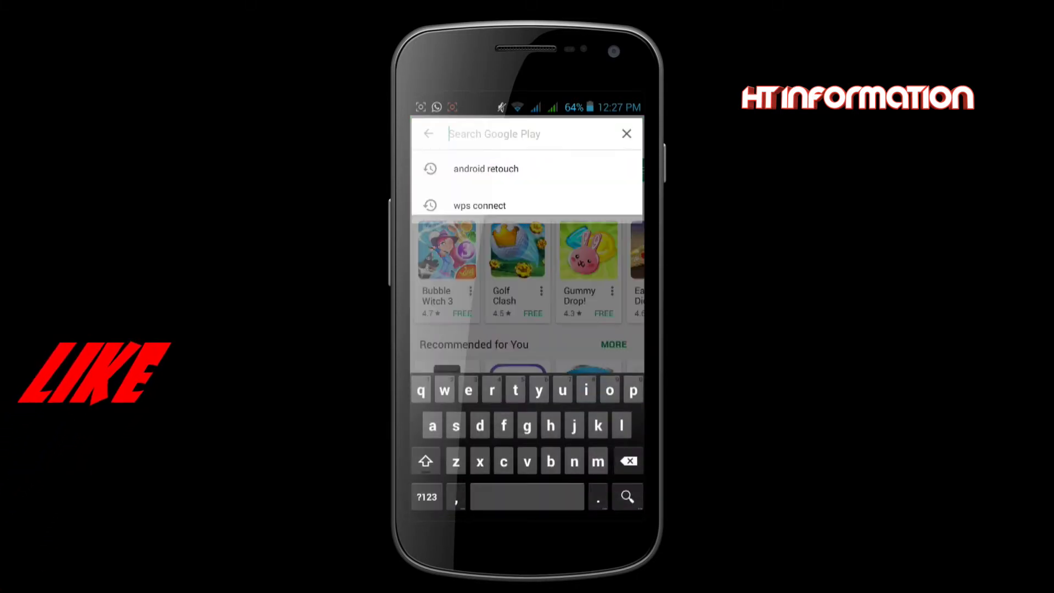
Search Play for 'android retouch' and confirm the TouchRetouch listing shows it installed.
text(android re)
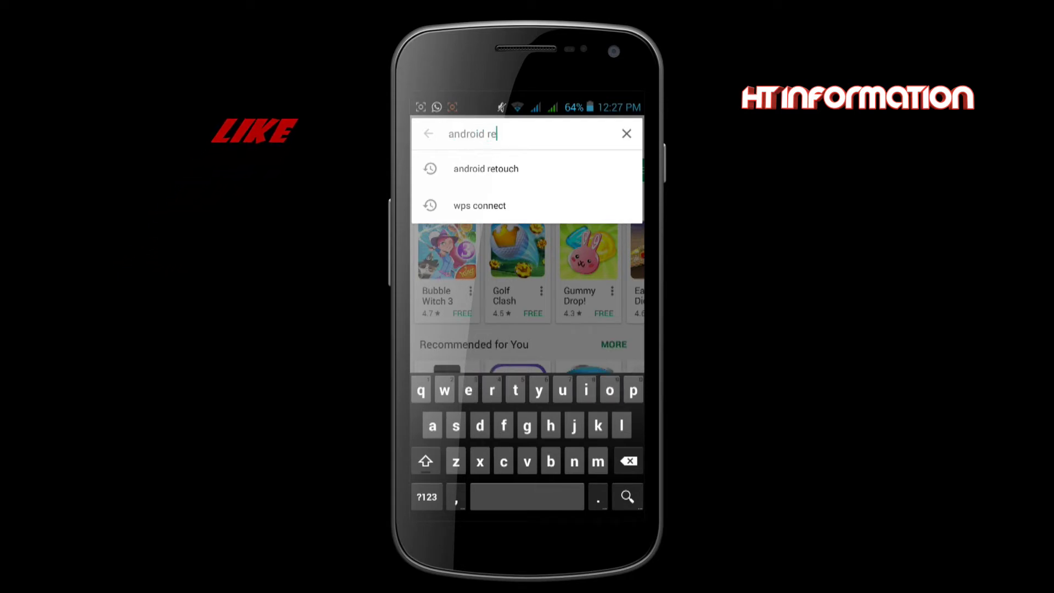
text(touch)
click(627, 497)
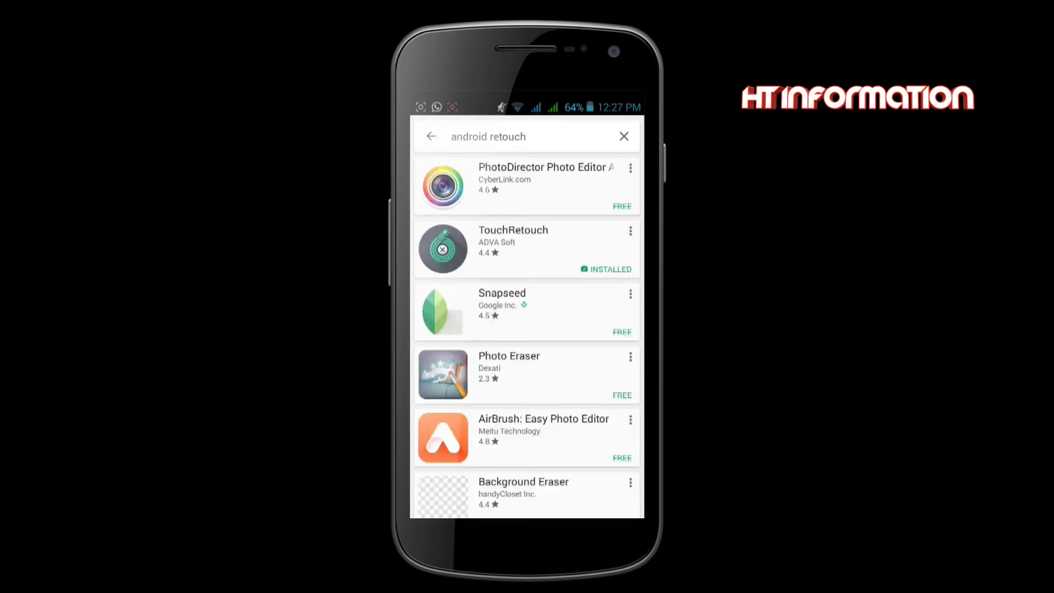
click(584, 255)
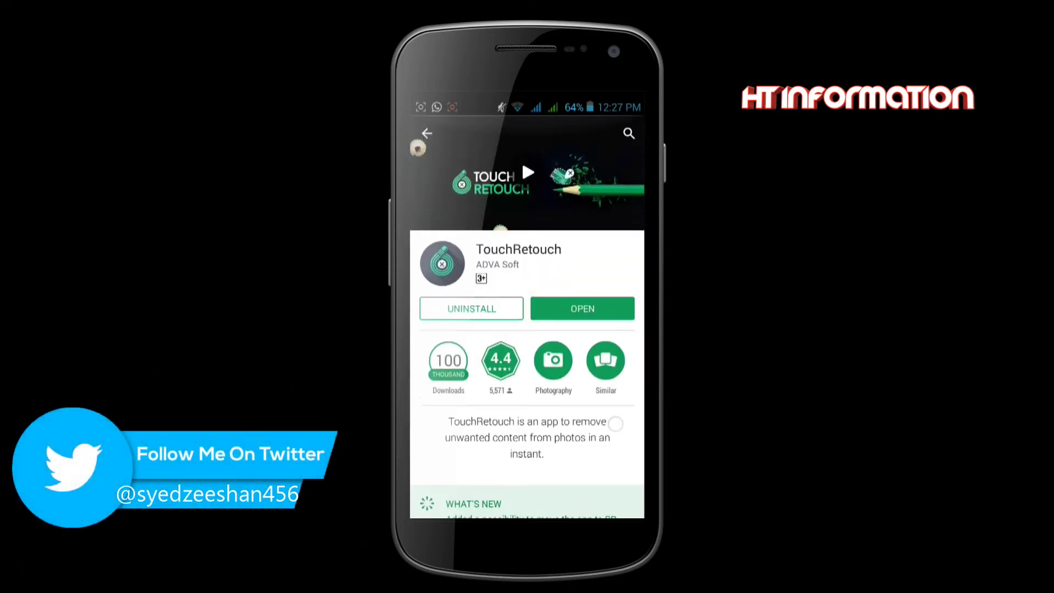
drag(615, 423, 639, 282)
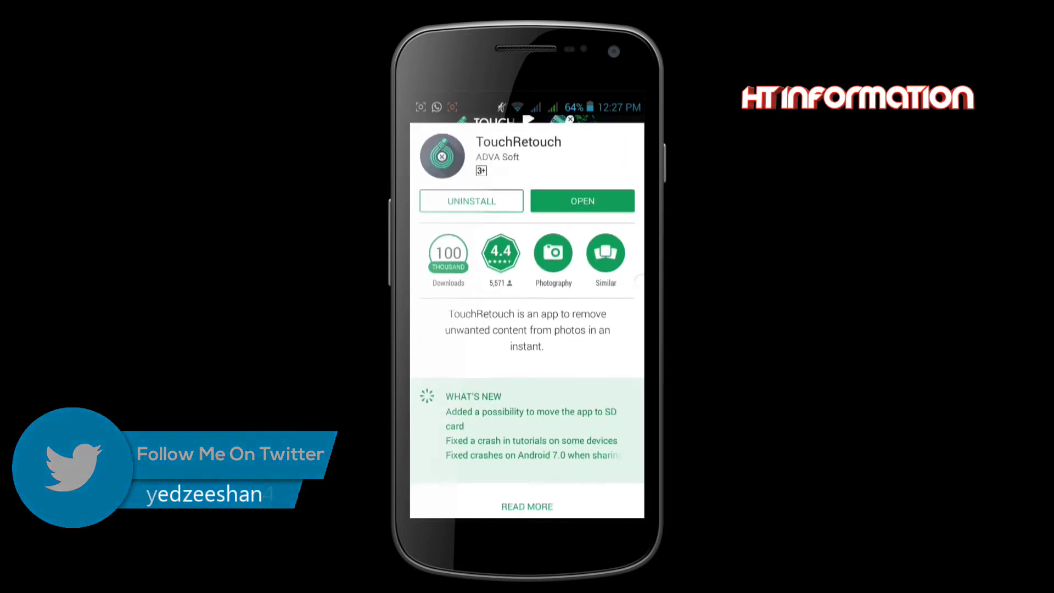
drag(631, 384, 631, 313)
drag(549, 275, 549, 439)
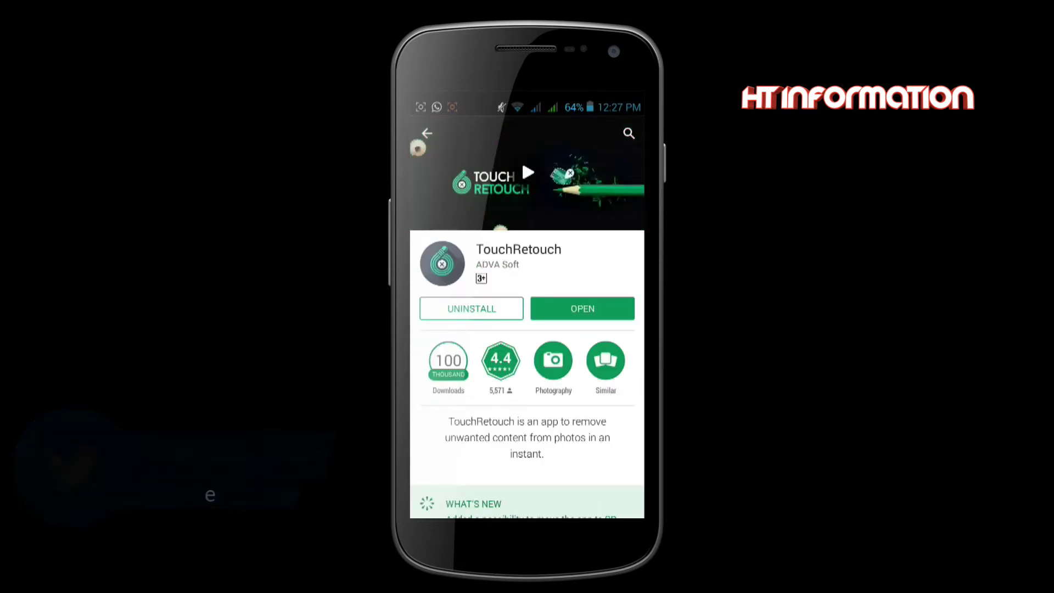
Return to the search results and swipe Play Store away from recent apps.
click(417, 148)
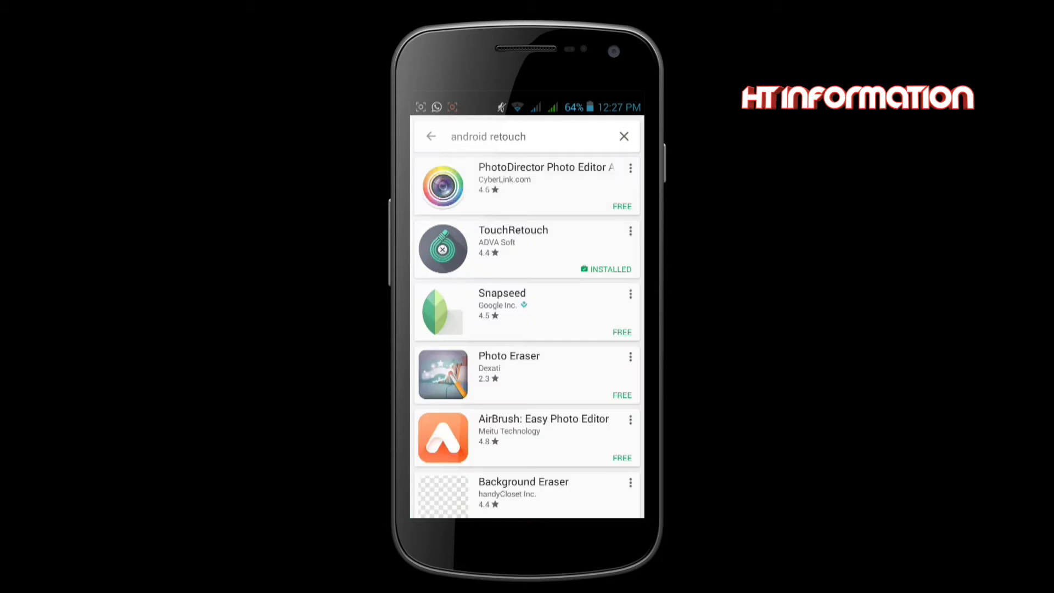
key(alt+Tab)
drag(566, 472, 642, 472)
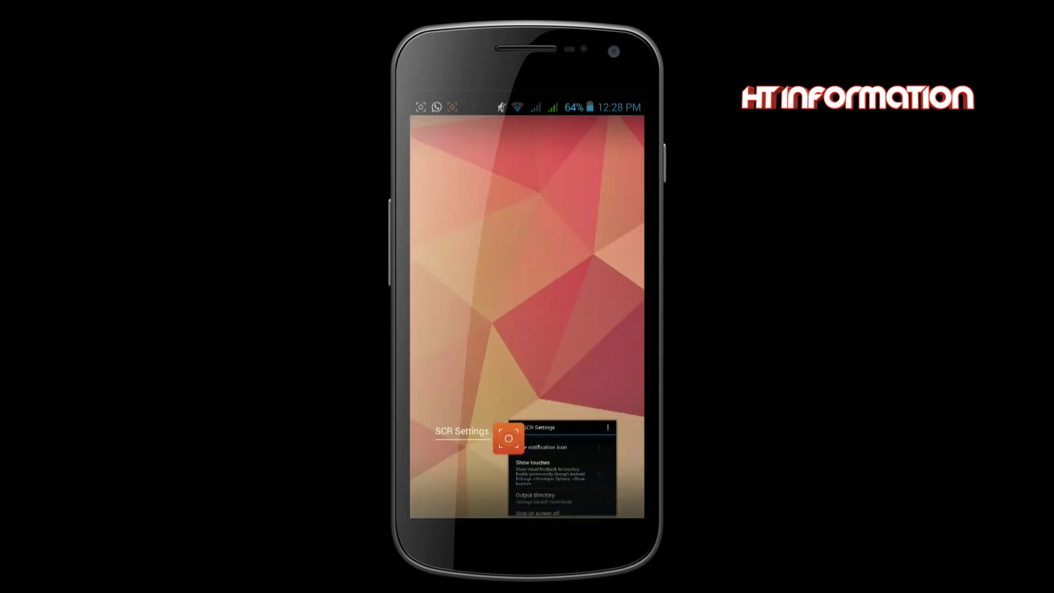
Dismiss the last recent app, load the adf.ly link in Chrome, and clear notifications.
drag(560, 472, 642, 472)
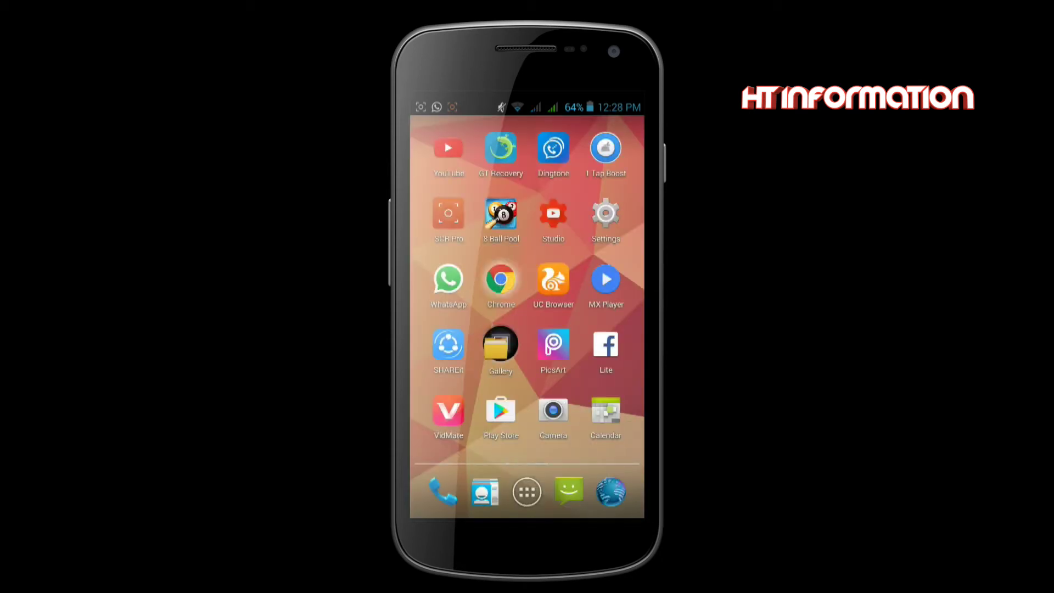
click(501, 280)
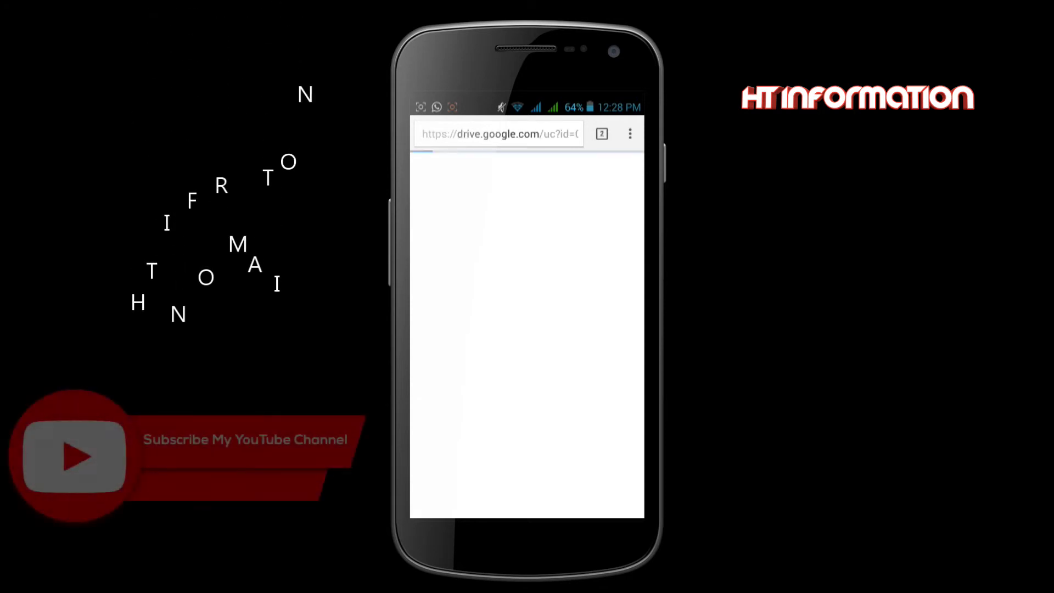
click(508, 134)
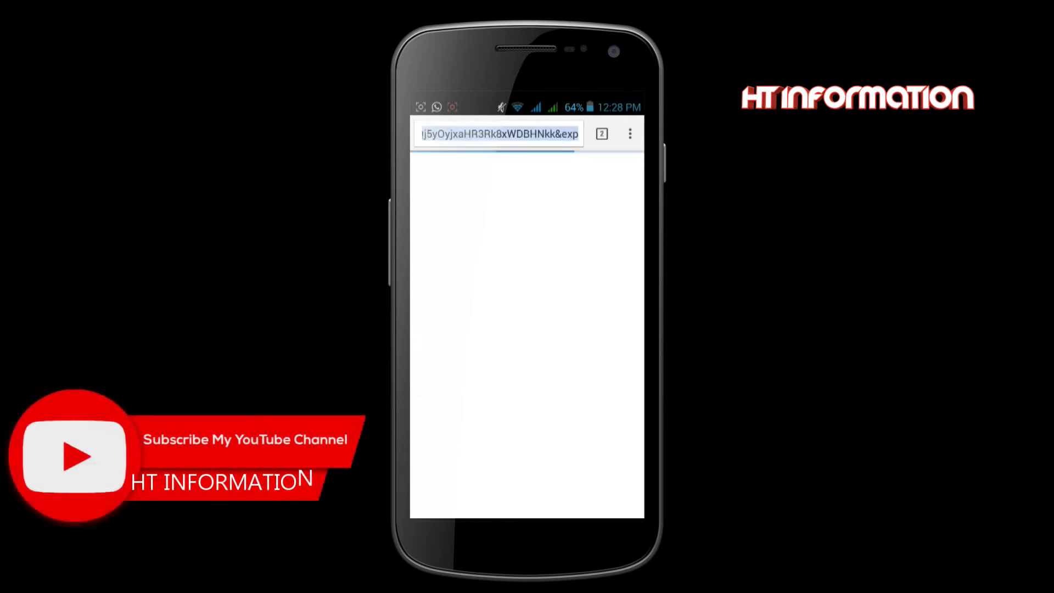
click(629, 134)
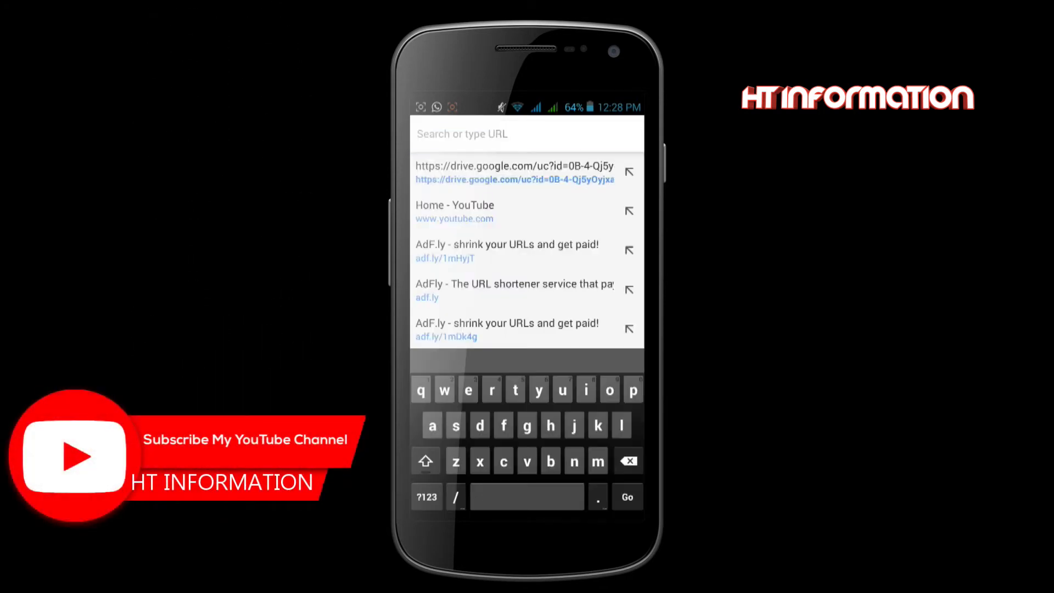
click(506, 251)
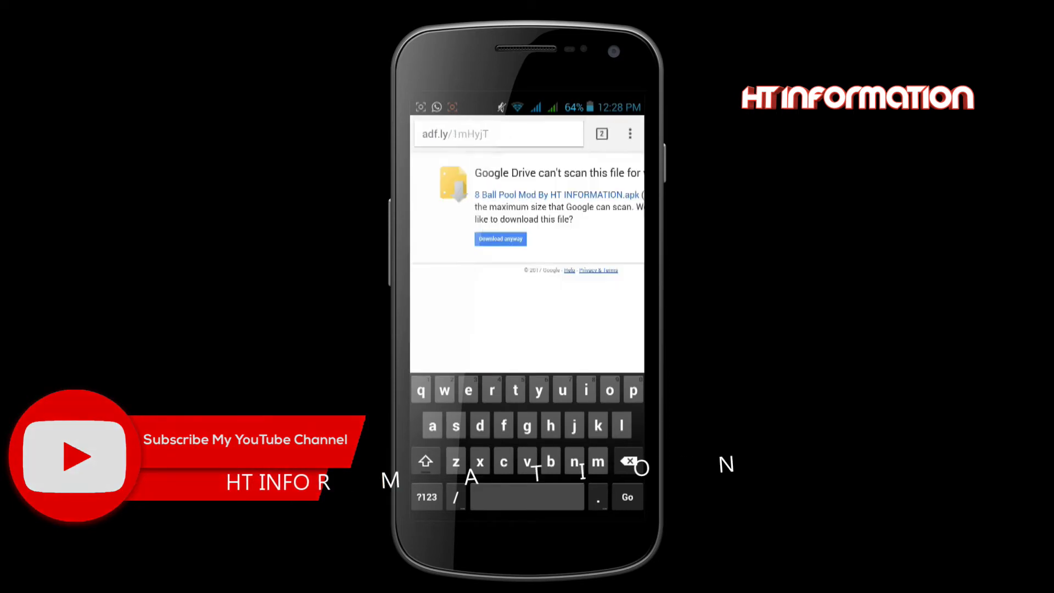
drag(526, 107, 526, 365)
click(600, 115)
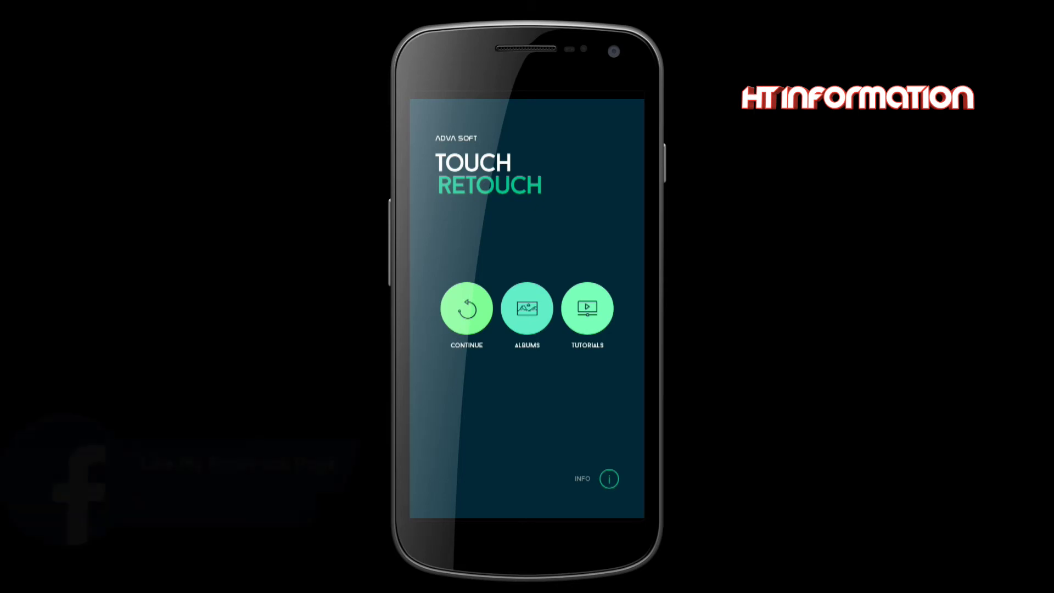
Browse Albums, then Gallery, then the Download album to reach the cricket photo.
click(527, 308)
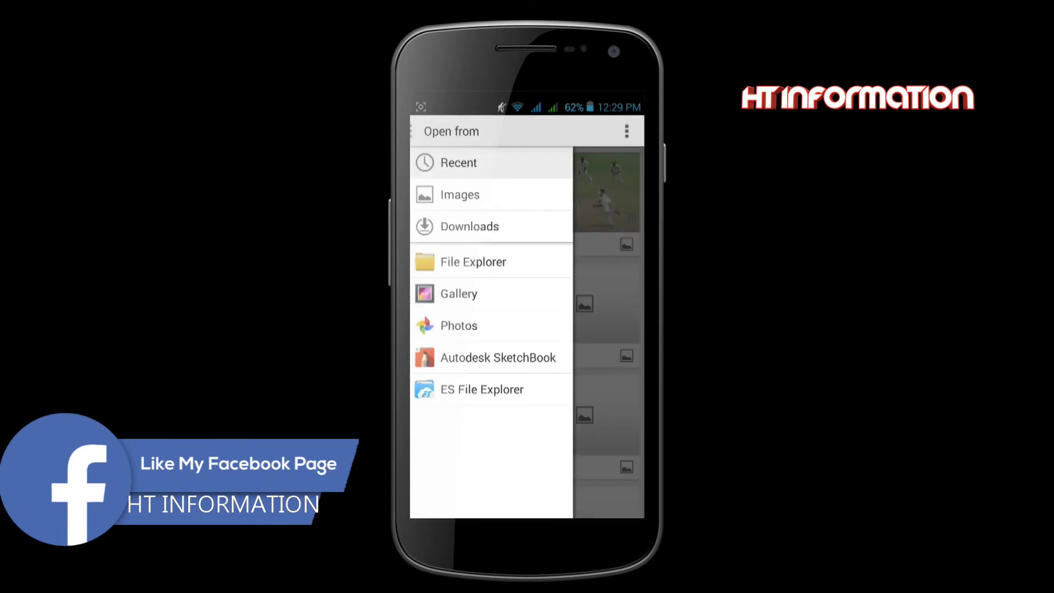
click(527, 291)
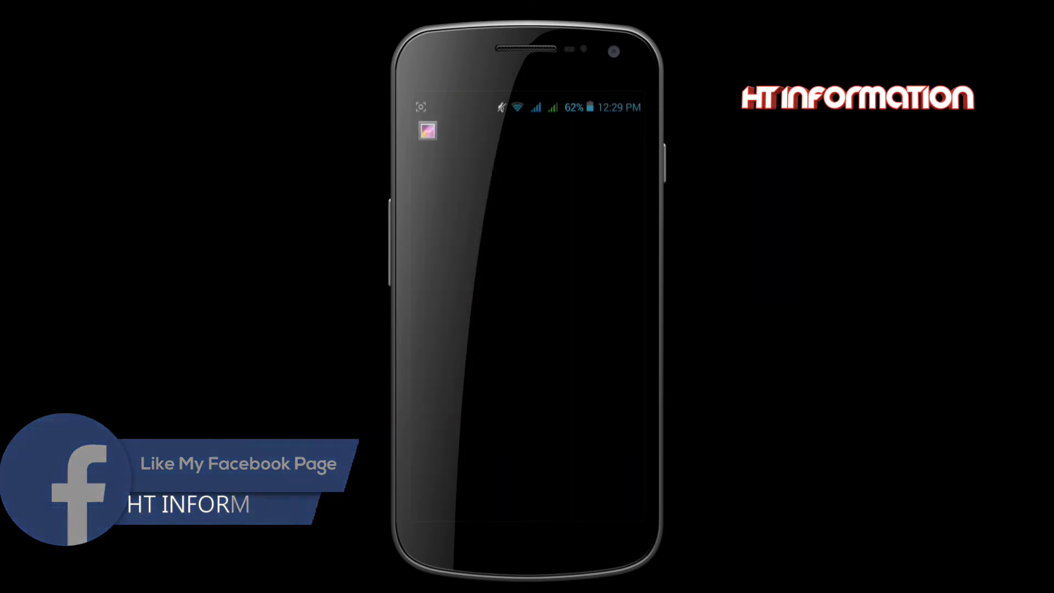
click(468, 208)
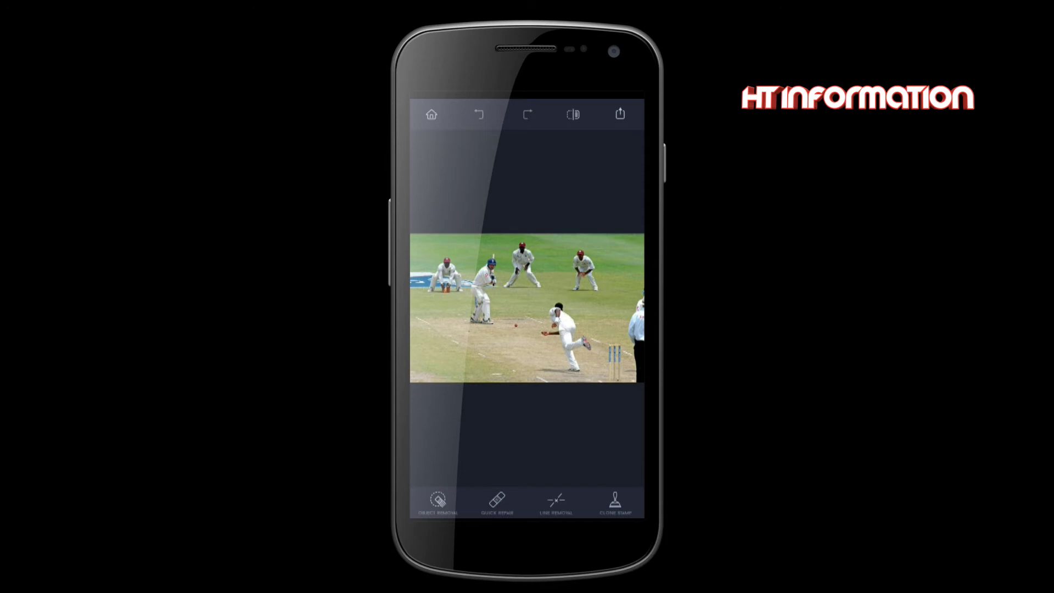
Zoom in on the back-row fielder and brush over his leg and torso.
drag(567, 244, 574, 288)
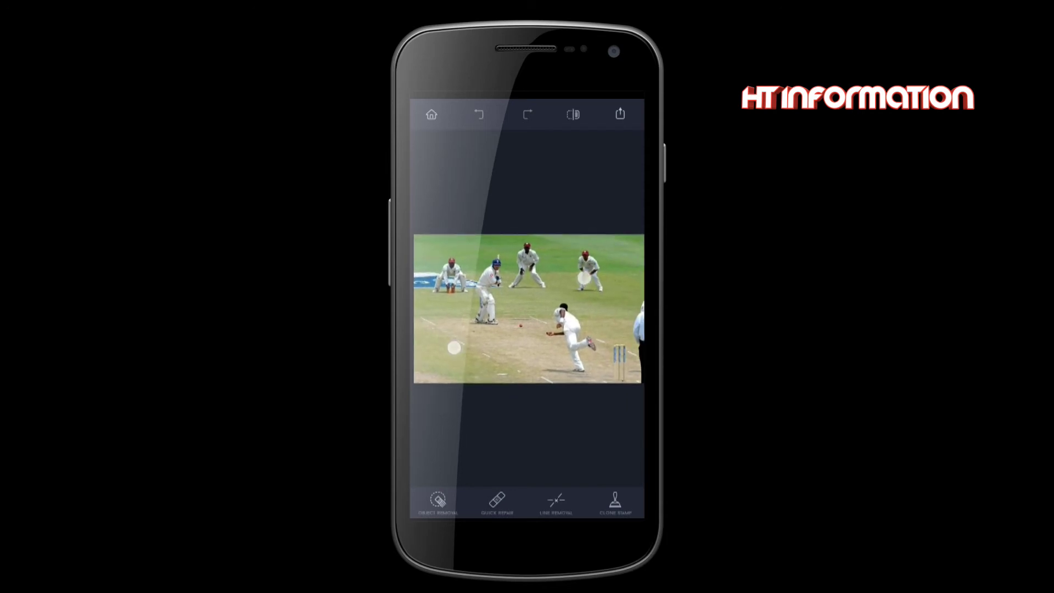
drag(454, 348, 447, 348)
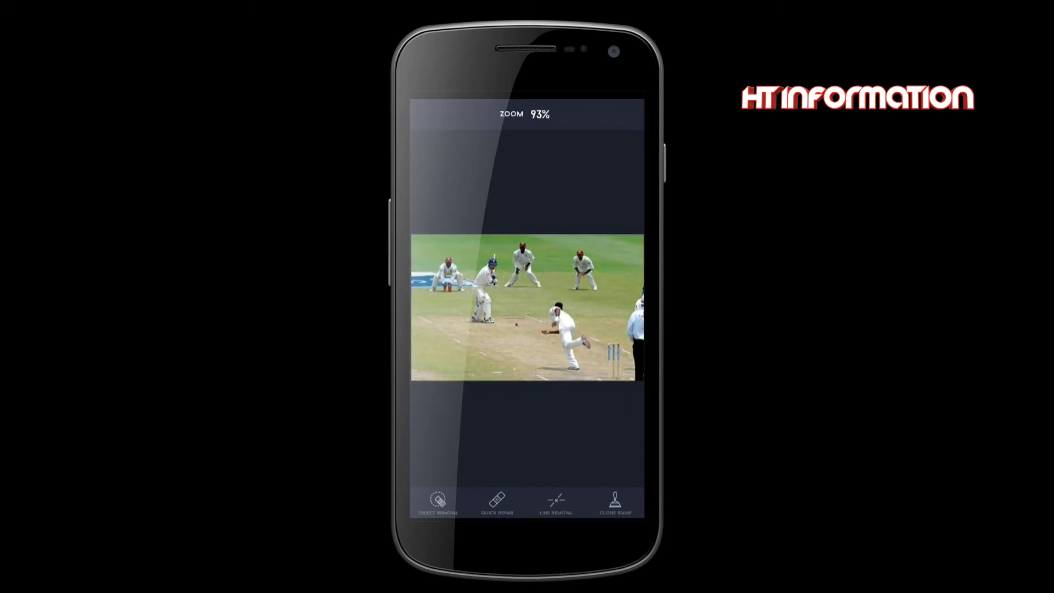
scroll(526, 307, up, 5)
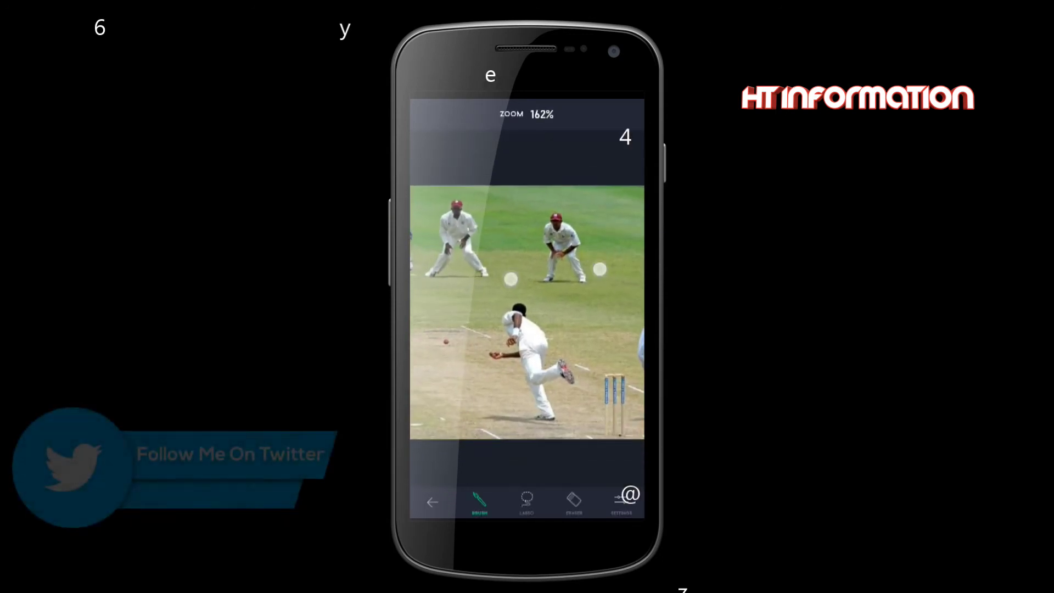
scroll(532, 302, up, 3)
scroll(532, 302, up, 2)
scroll(532, 301, up, 4)
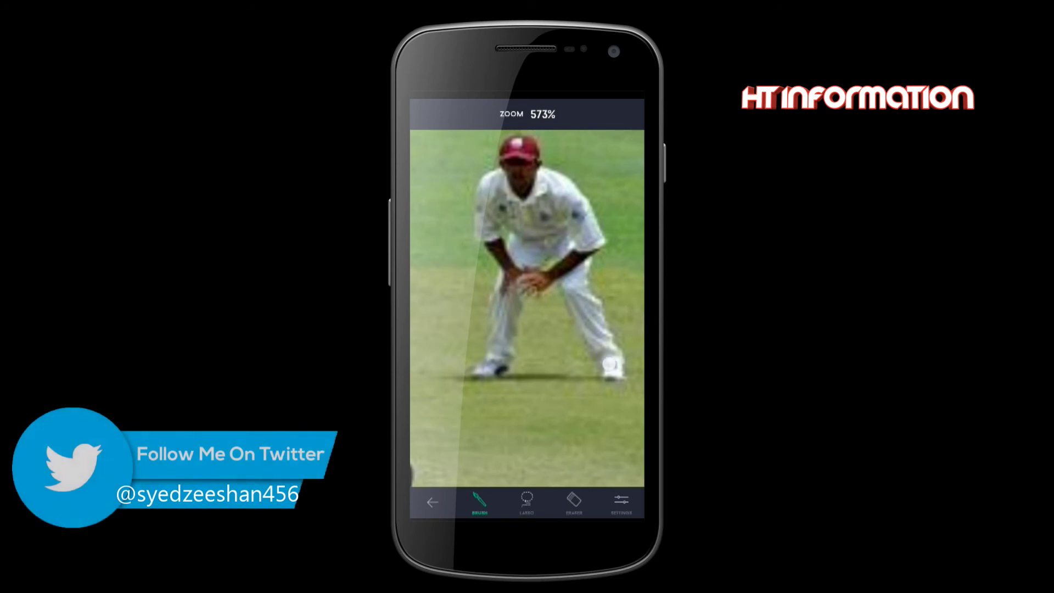
drag(570, 253, 612, 365)
drag(543, 219, 546, 260)
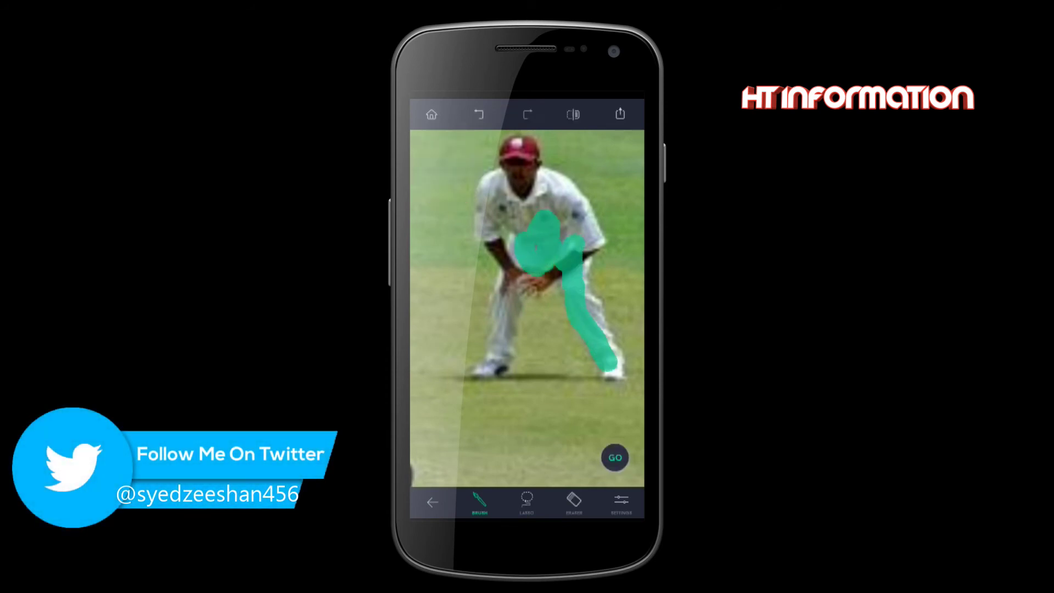
Finish masking the fielder's left leg, side, cap and hands, then zoom back out.
scroll(527, 274, down, 1)
mouse_move(516, 258)
mouse_down()
mouse_move(498, 360)
mouse_move(483, 365)
mouse_up()
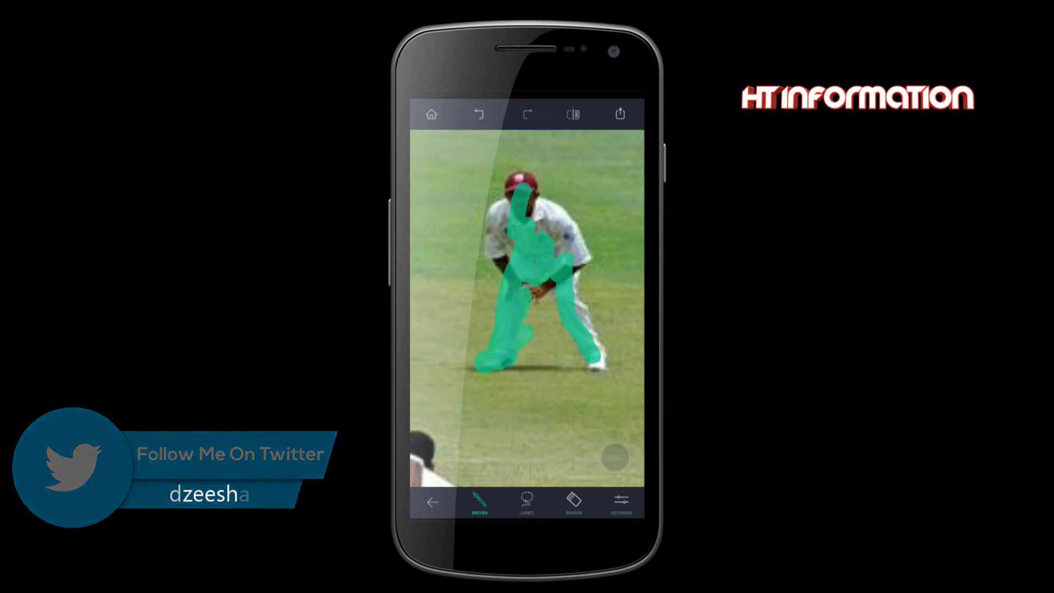
drag(518, 292, 501, 211)
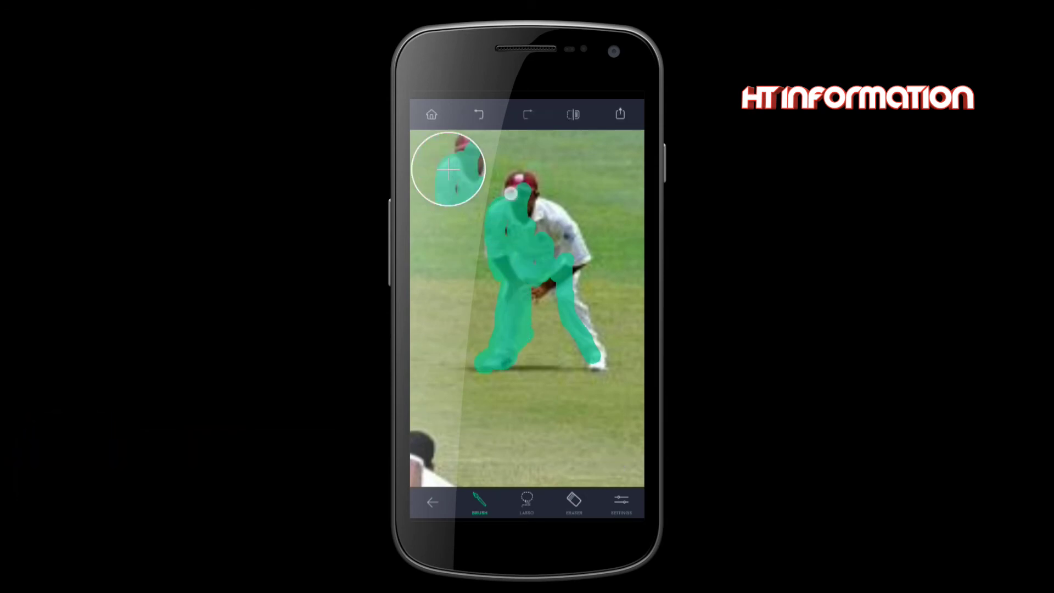
drag(532, 175, 540, 218)
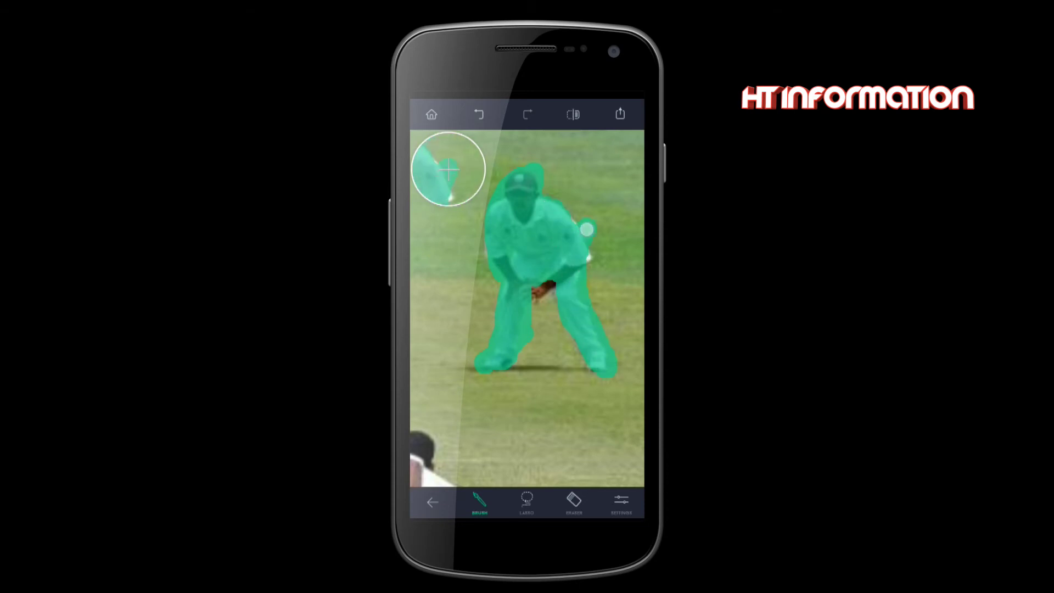
drag(551, 278, 542, 291)
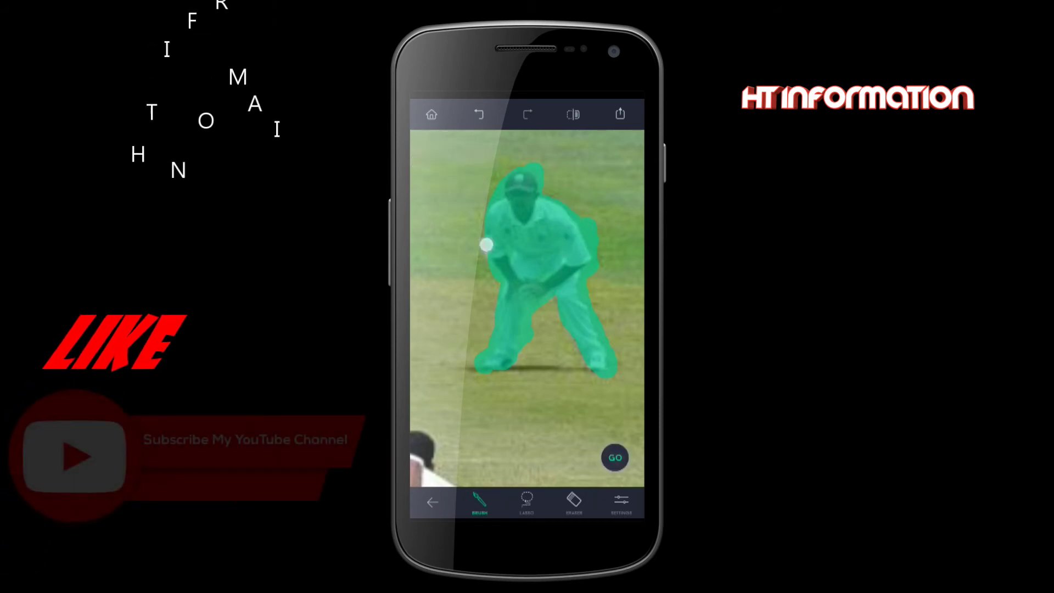
scroll(530, 284, down, 3)
scroll(530, 284, down, 3)
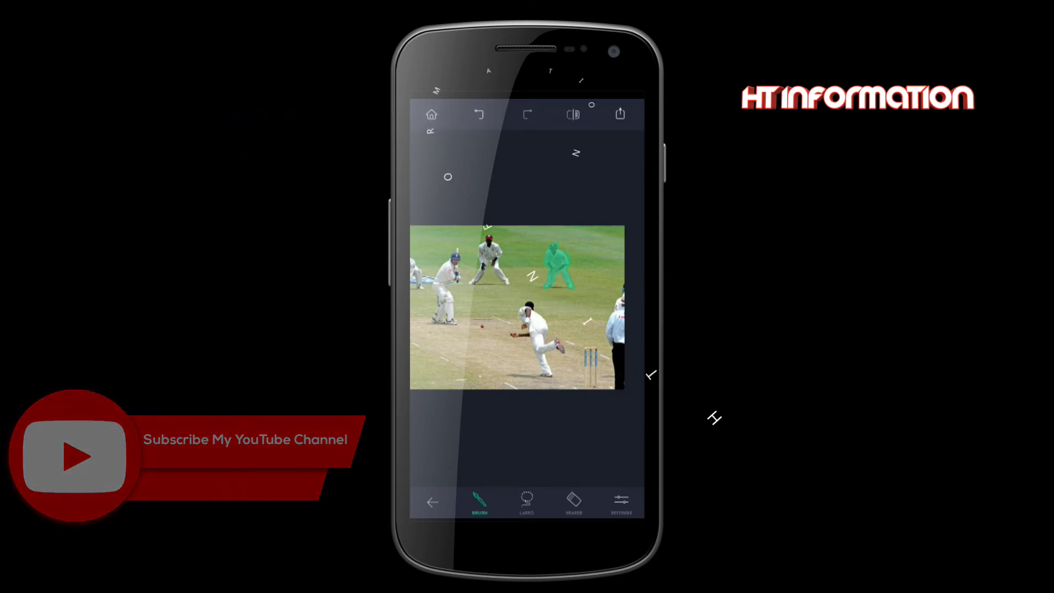
scroll(521, 320, down, 2)
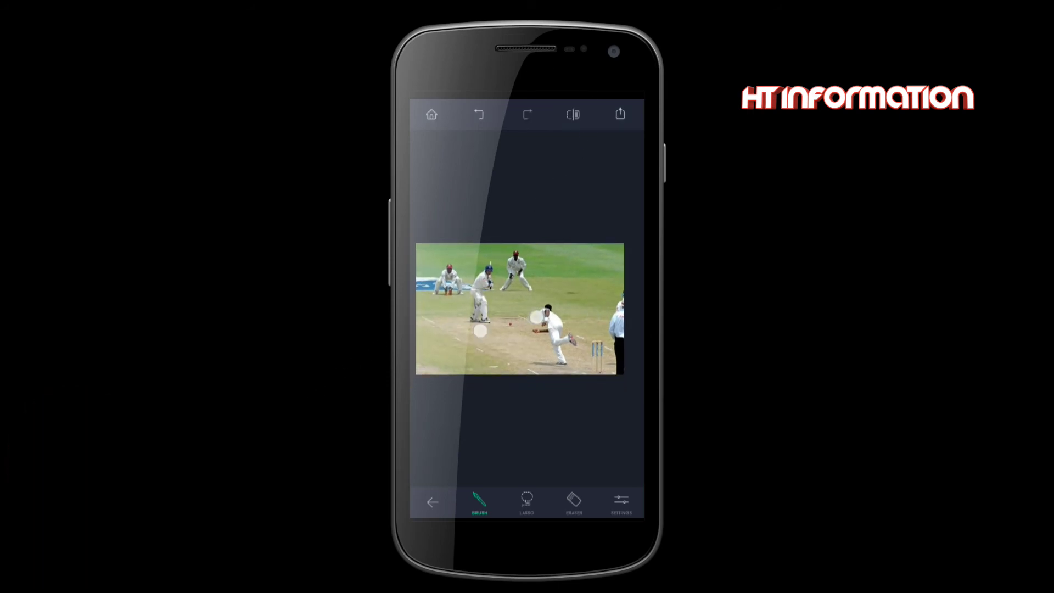
Zoom in, brush over the red ball on the pitch, and zoom back out.
scroll(508, 324, up, 10)
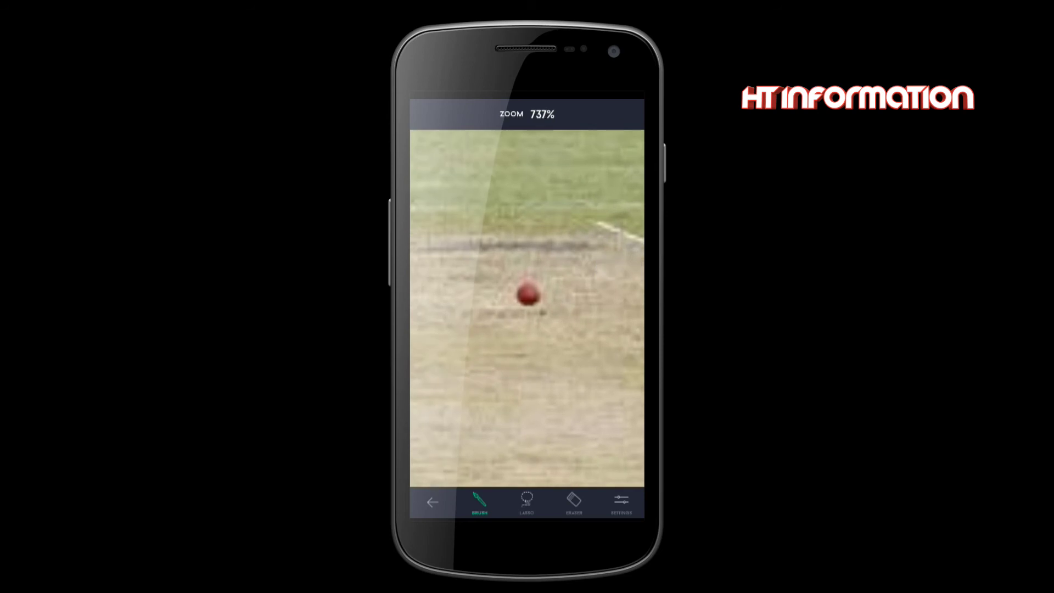
mouse_move(549, 300)
mouse_down()
mouse_move(536, 287)
mouse_move(529, 298)
mouse_up()
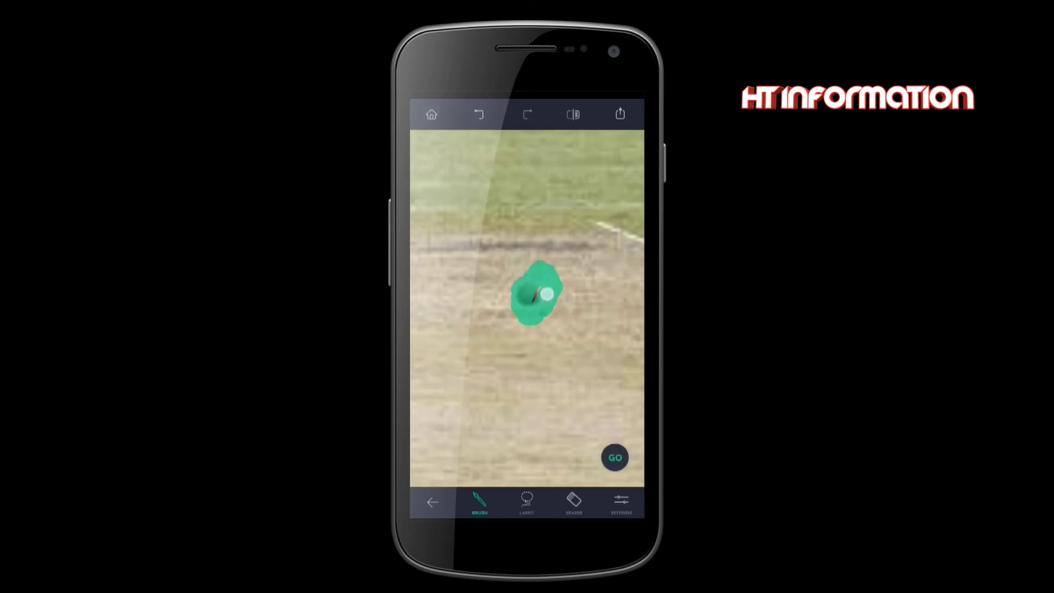
scroll(514, 318, down, 3)
scroll(514, 318, down, 3)
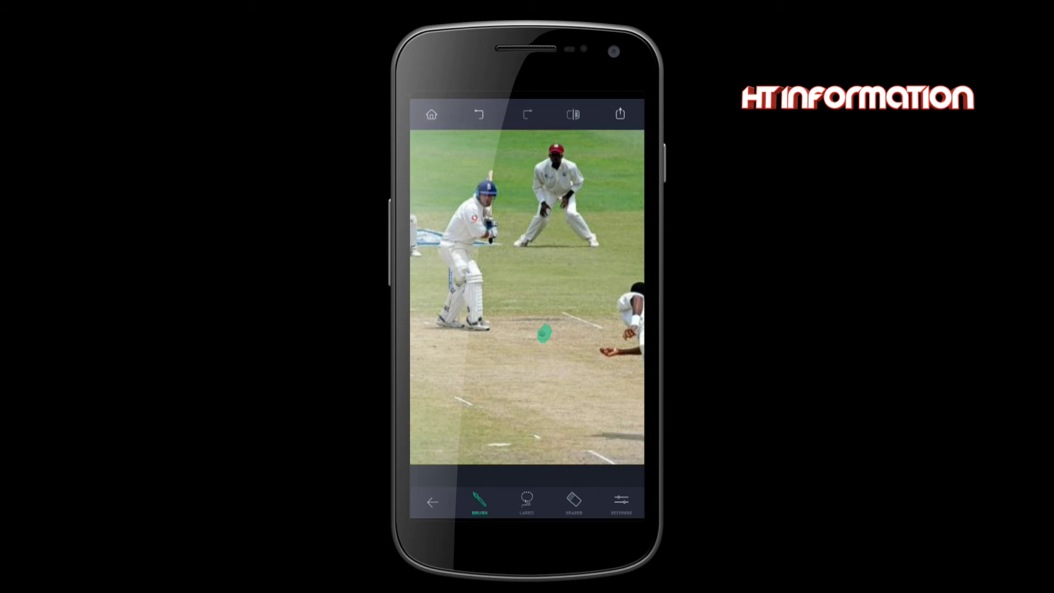
scroll(521, 328, down, 2)
scroll(522, 328, down, 3)
scroll(527, 307, down, 1)
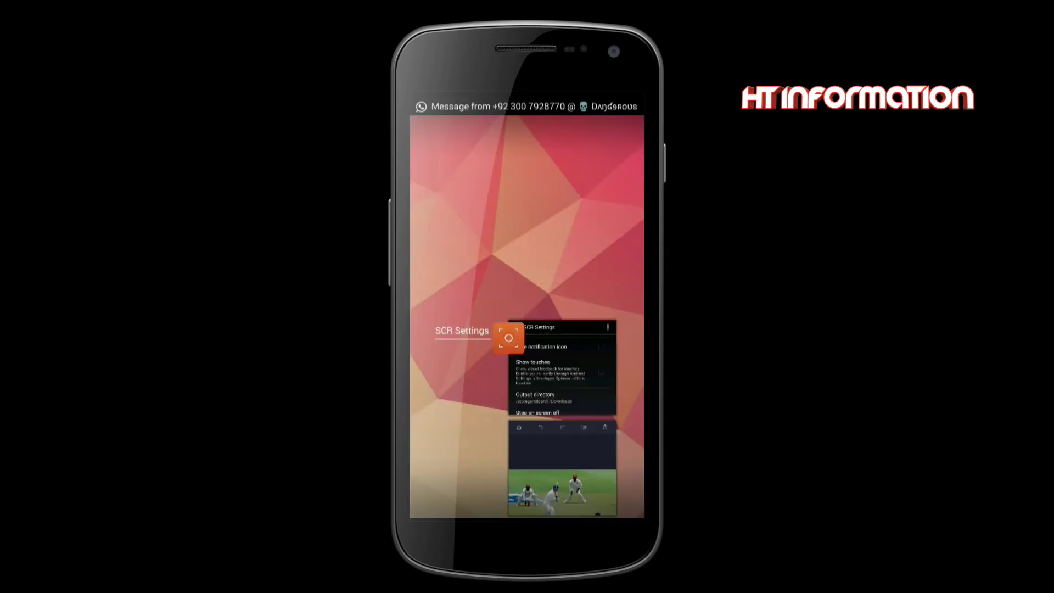
Swipe the TouchRetouch and SCR Settings cards away from recent apps.
drag(560, 472, 643, 472)
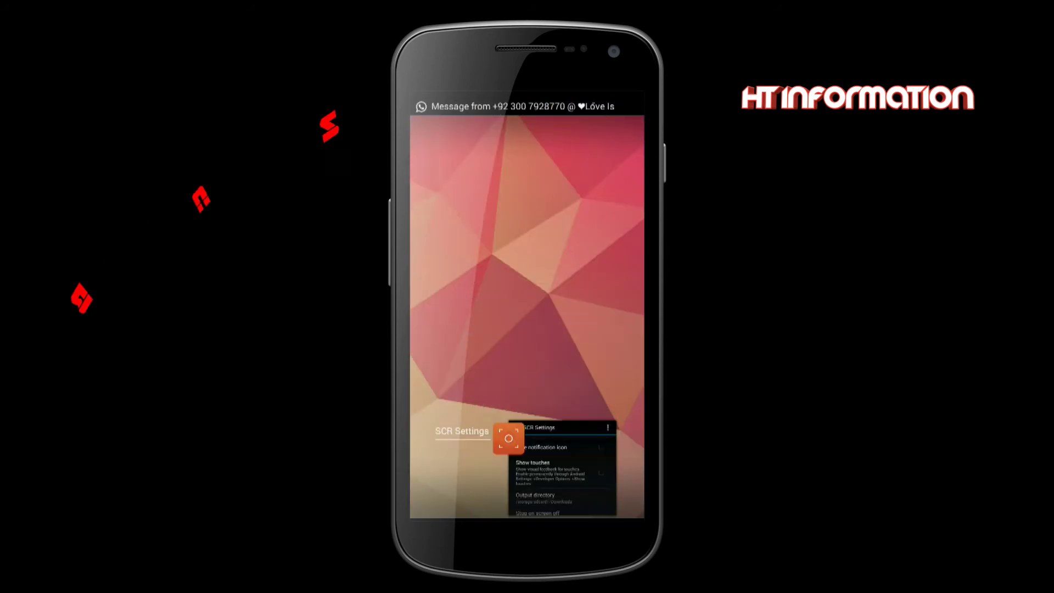
drag(559, 467, 642, 467)
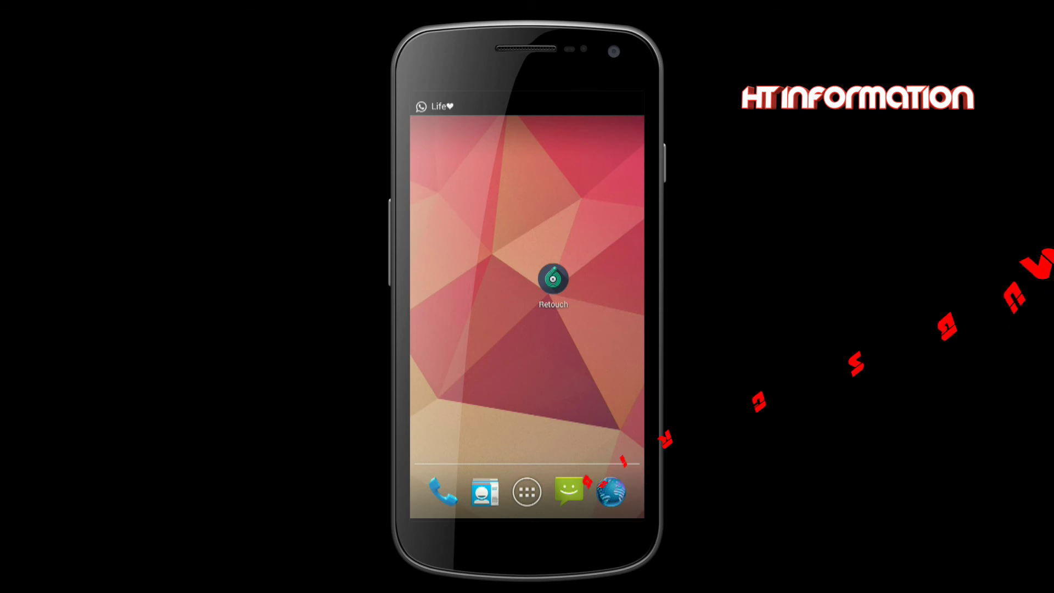